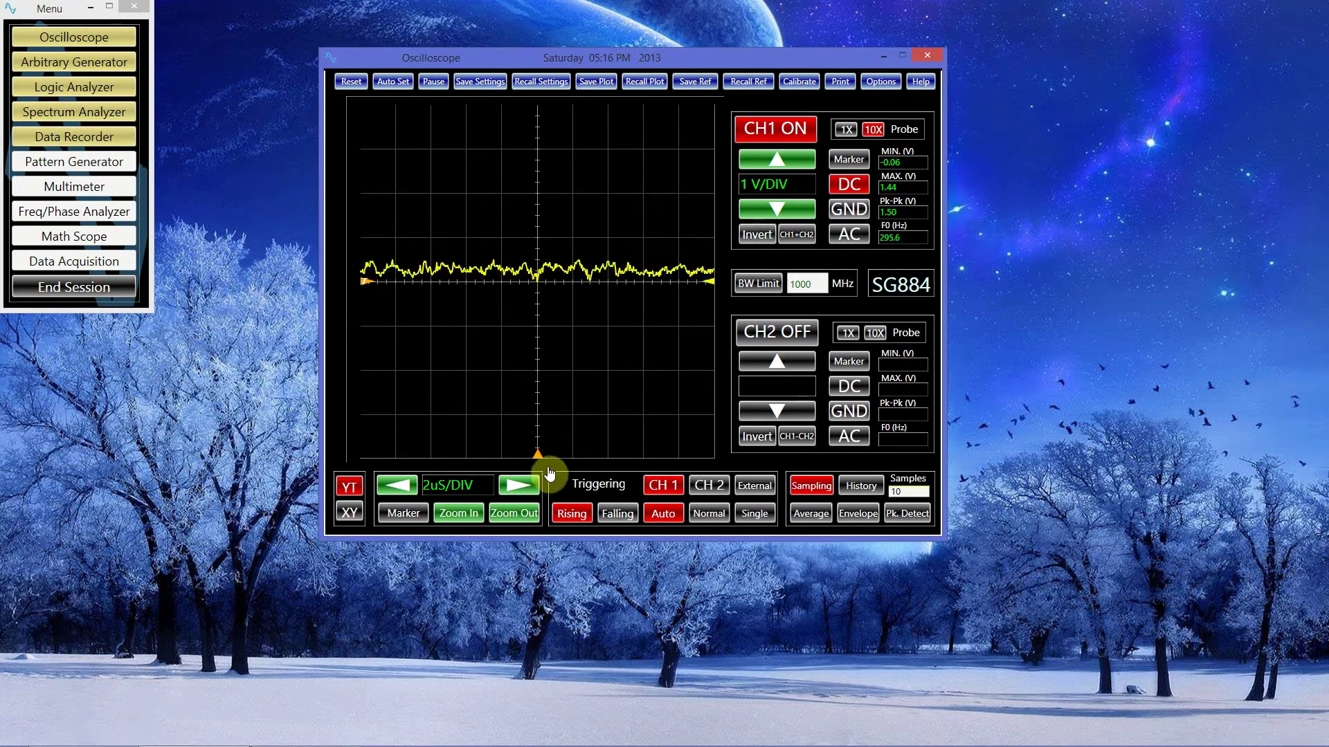
# Step: Set the timebase to 1 mS/DIV and channel 1 to 2 V/DIV
pyautogui.click(525, 486)
pyautogui.click(527, 486)
pyautogui.click(528, 485)
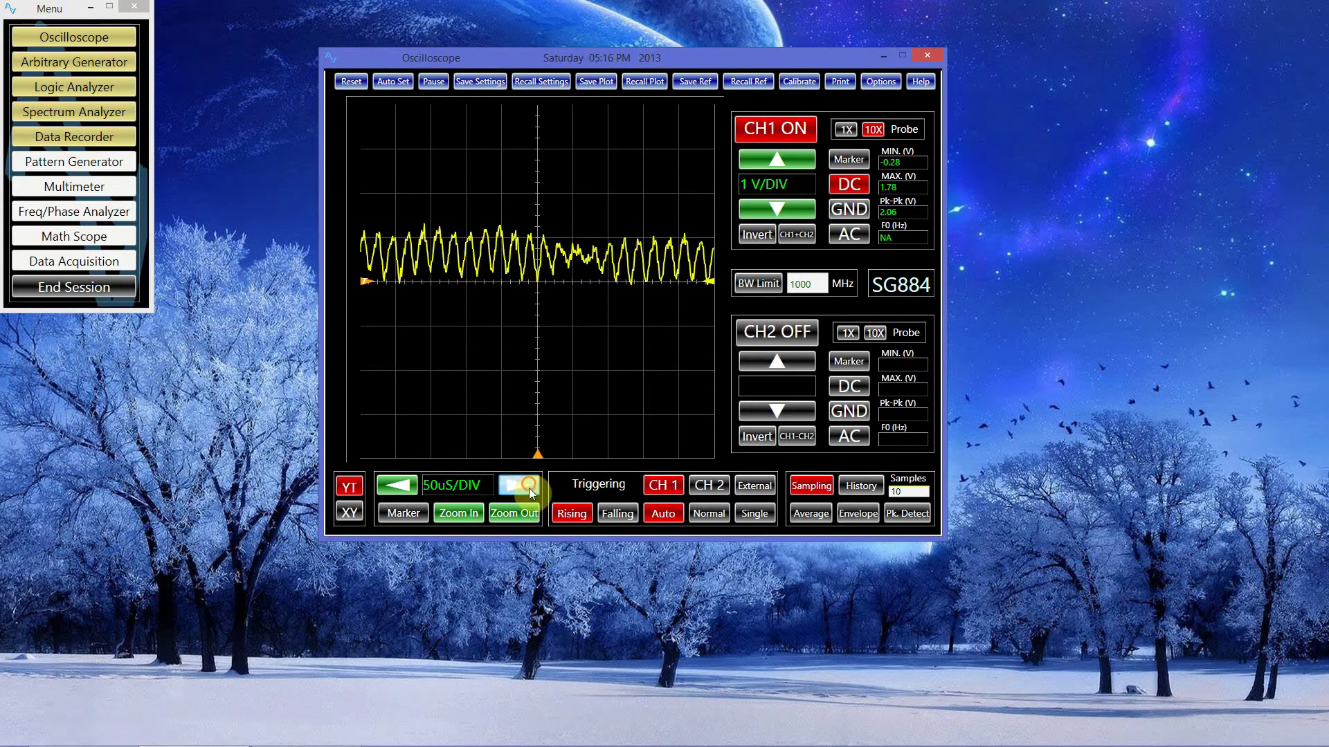
pyautogui.click(528, 486)
pyautogui.click(528, 486)
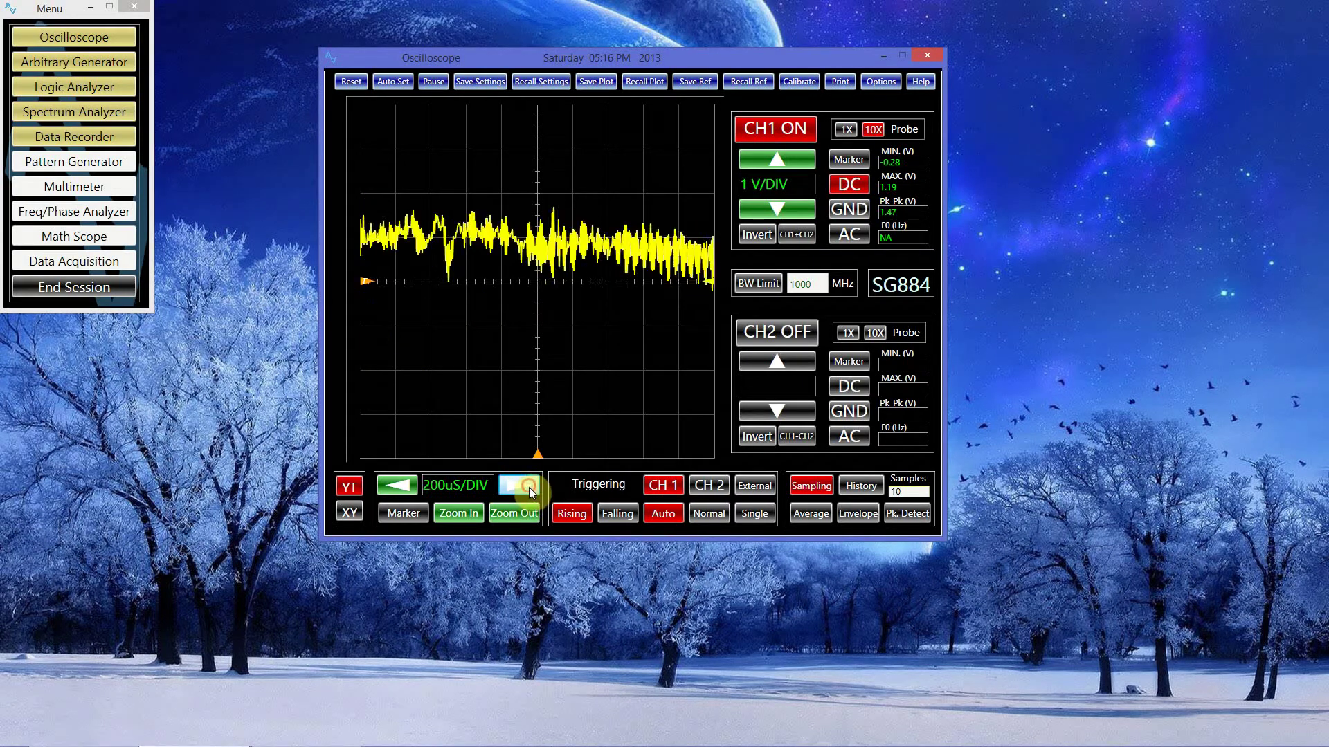
pyautogui.click(529, 486)
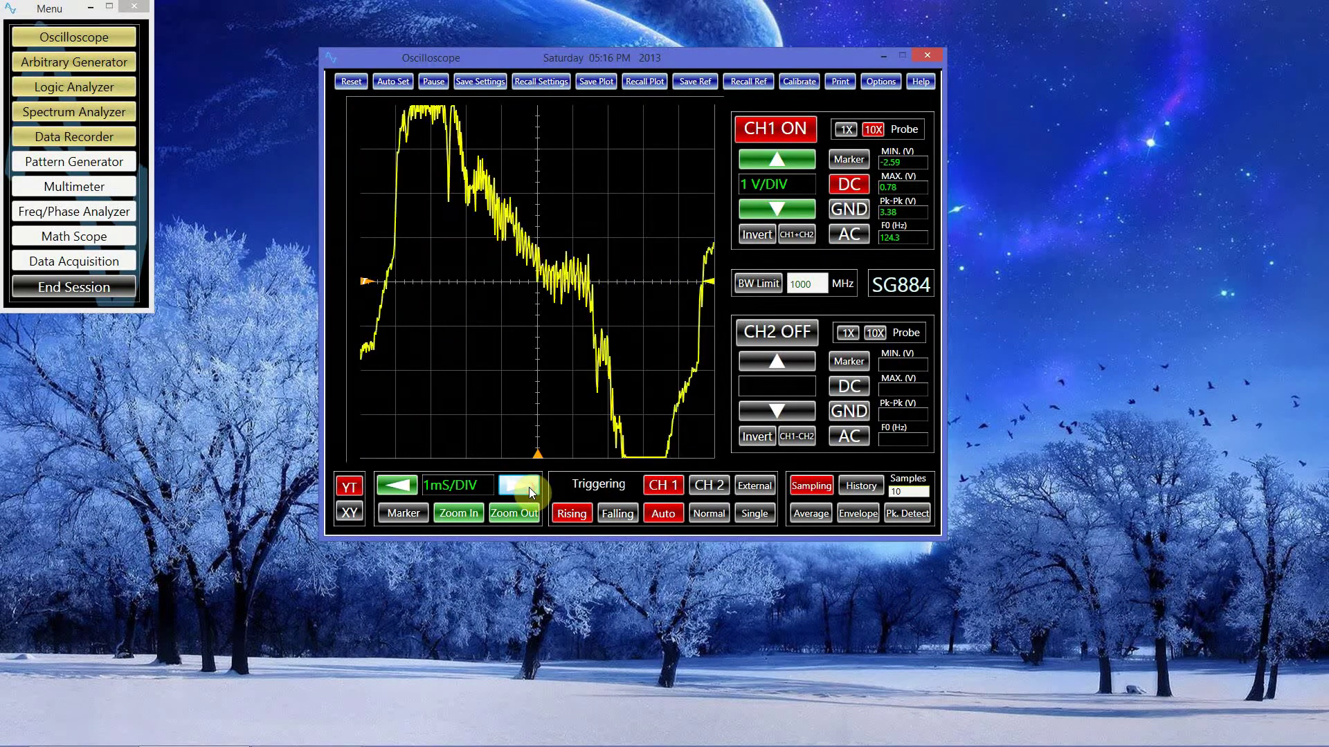
pyautogui.click(755, 161)
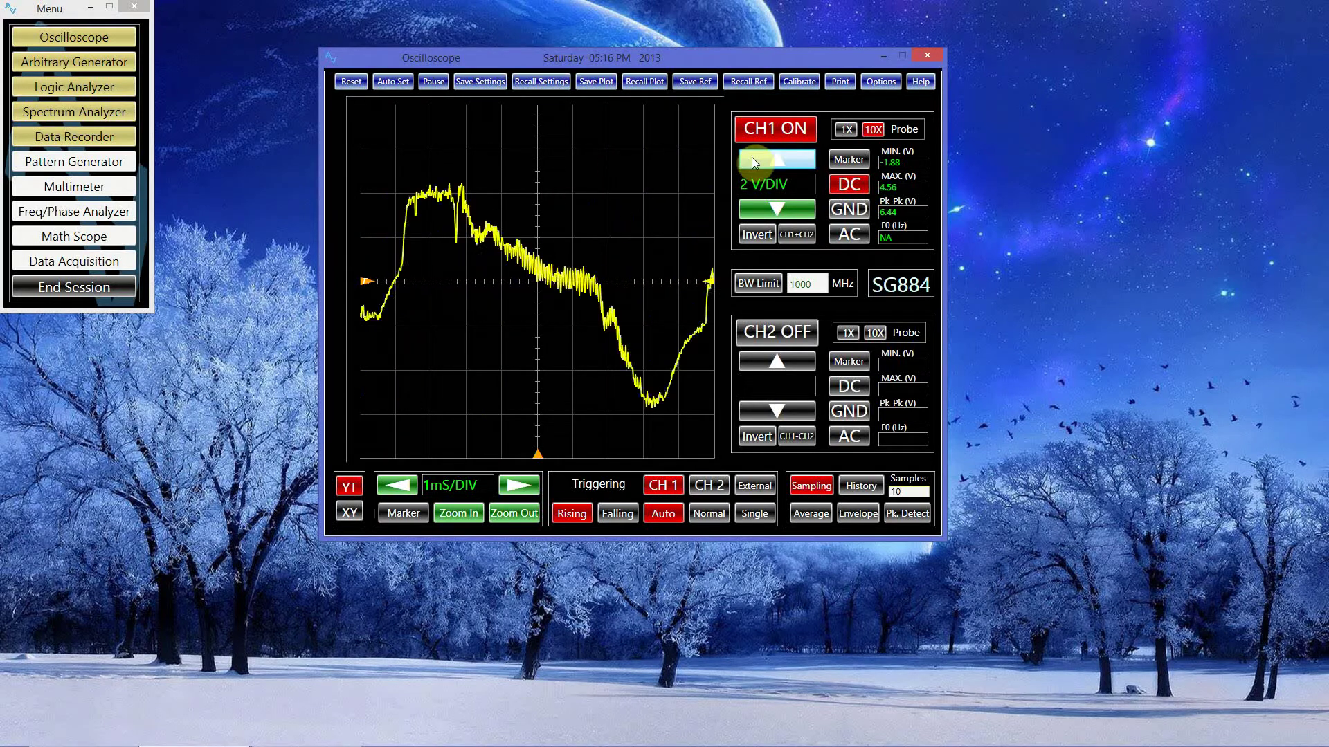
# Step: Open and reposition the Spectrum Analyzer window, then add a frequency marker
pyautogui.click(46, 113)
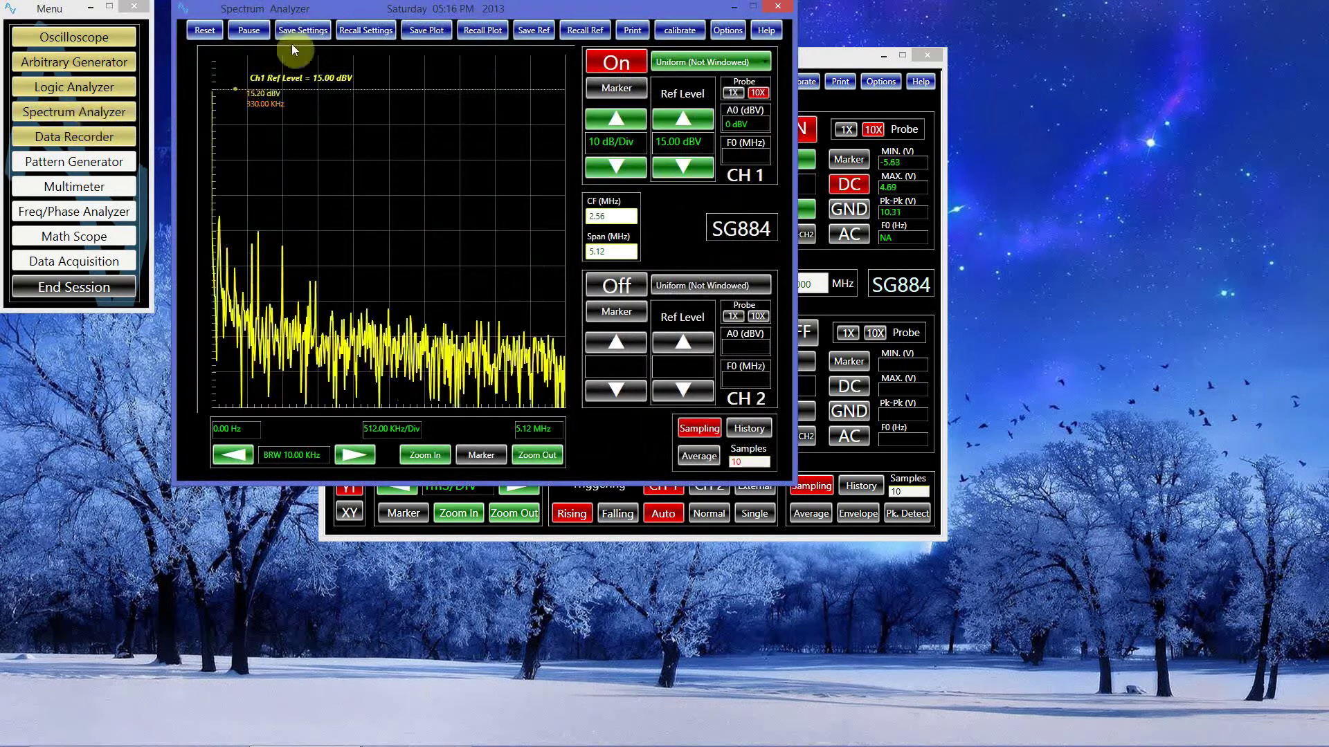
pyautogui.moveTo(304, 8); pyautogui.dragTo(320, 26)
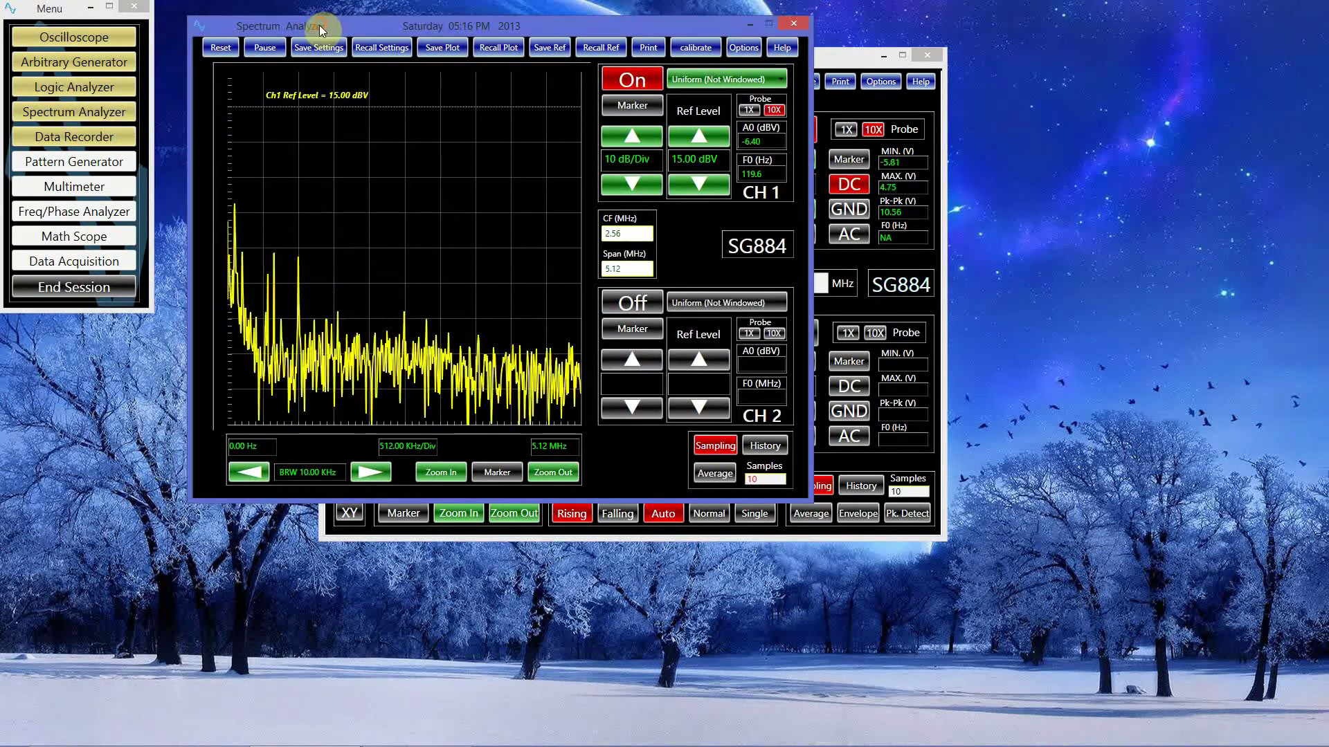
pyautogui.click(496, 473)
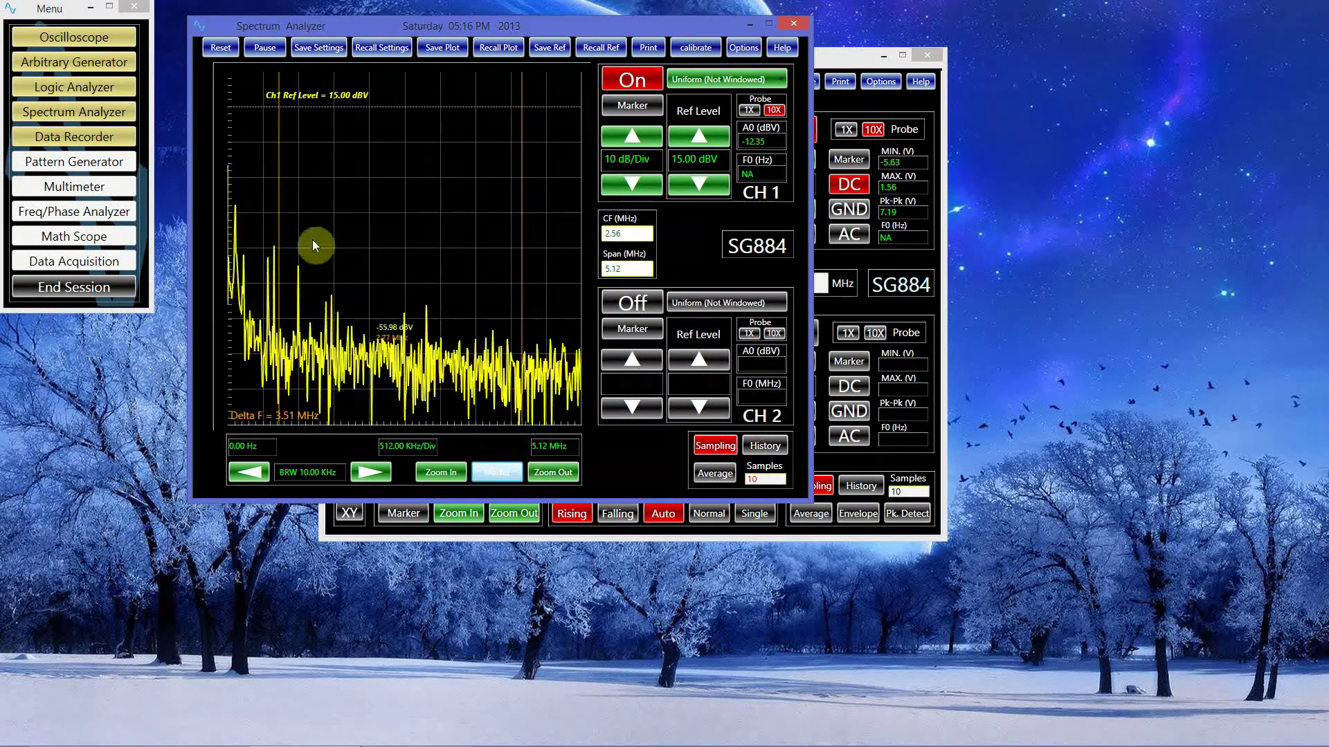
# Step: Probe spectrum peaks near 550 kHz, 3.55 MHz and 1.57 MHz with the marker
pyautogui.click(265, 210)
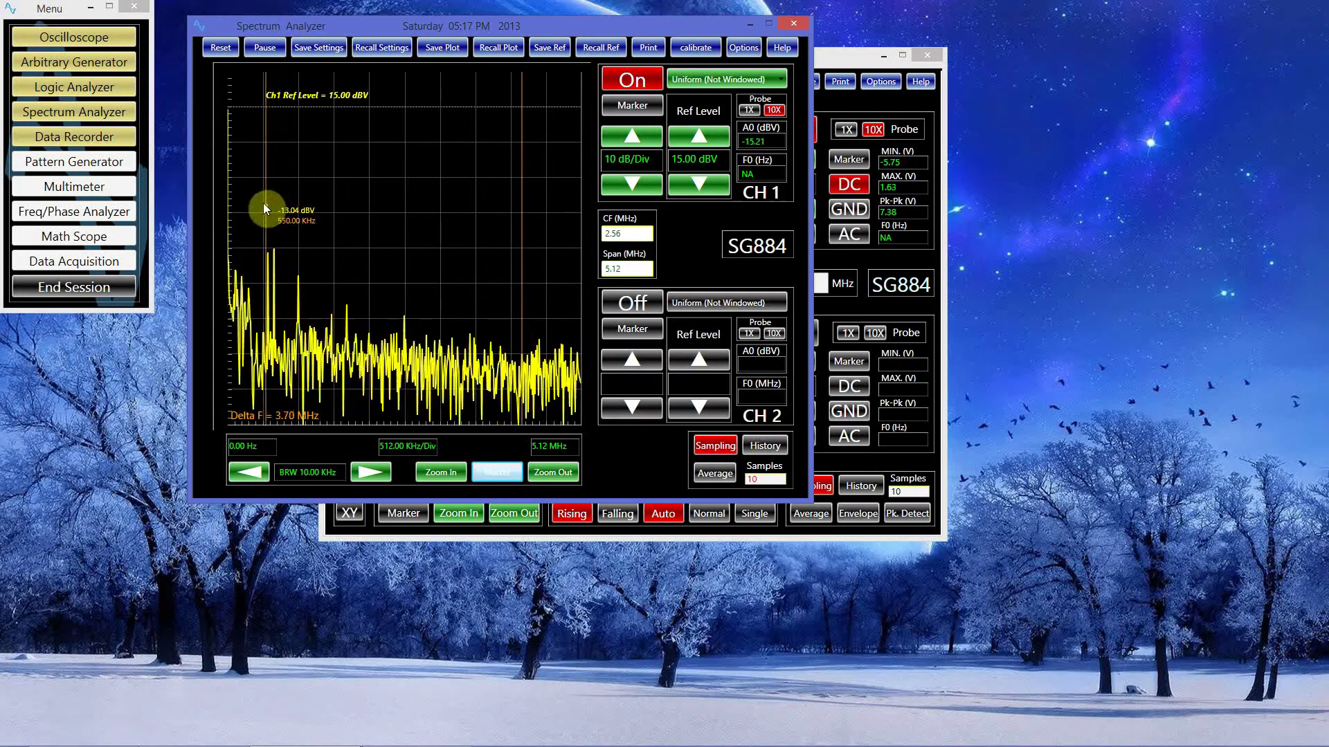
pyautogui.click(472, 211)
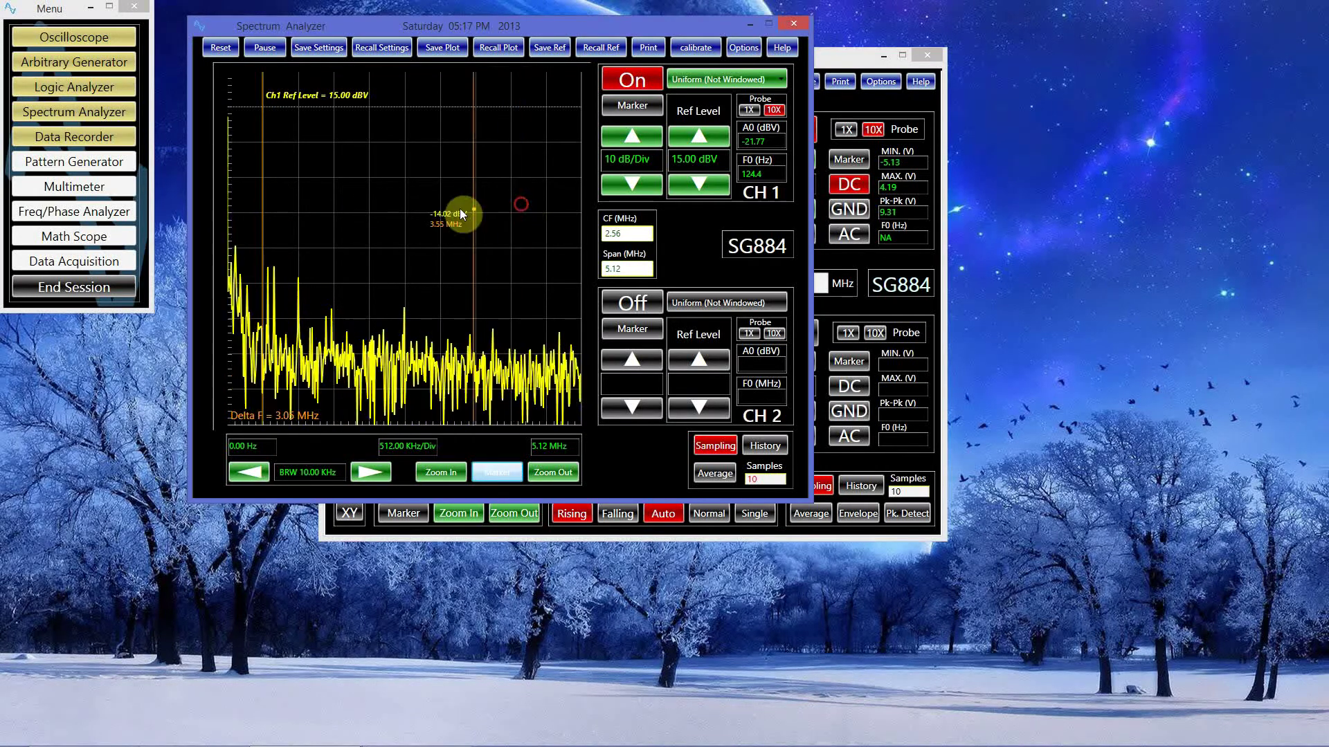
pyautogui.click(338, 220)
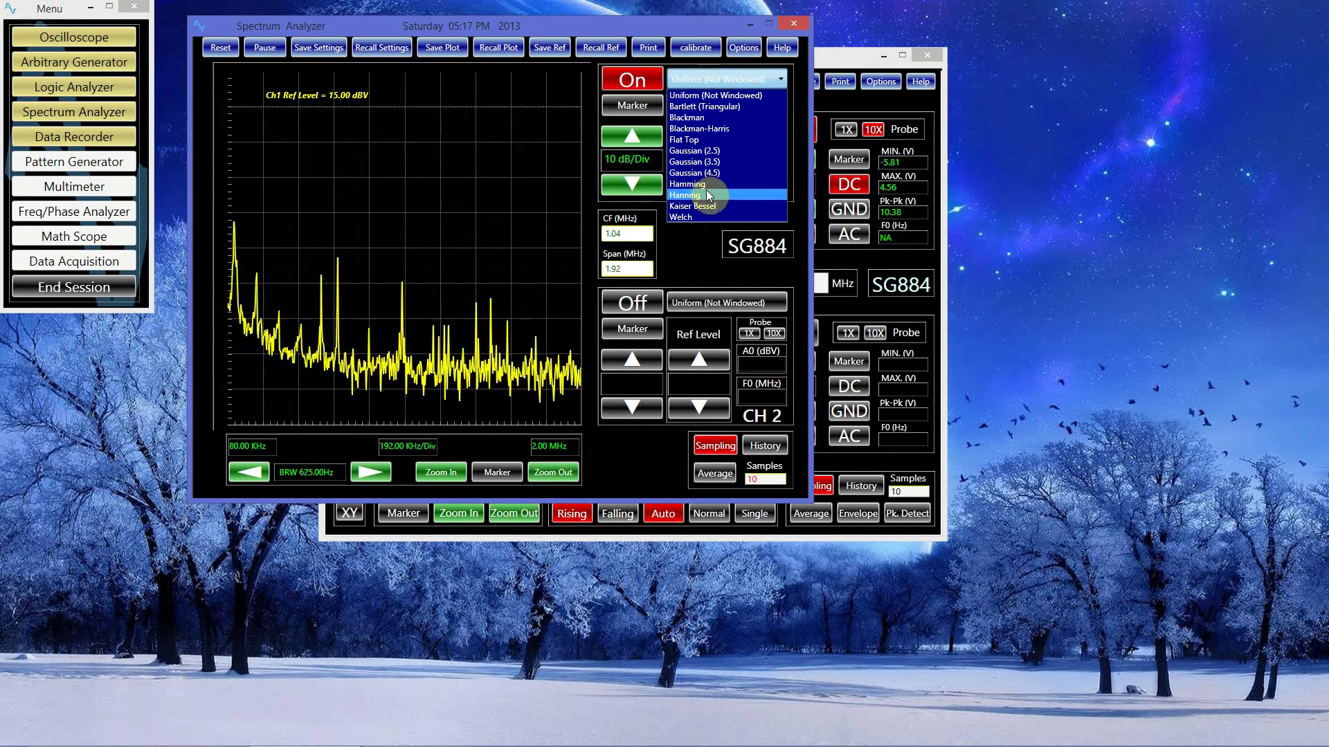
# Step: Give channel 1 a Flat Top window, 39.06 Hz resolution bandwidth and averaging
pyautogui.click(708, 140)
pyautogui.click(249, 468)
pyautogui.click(250, 466)
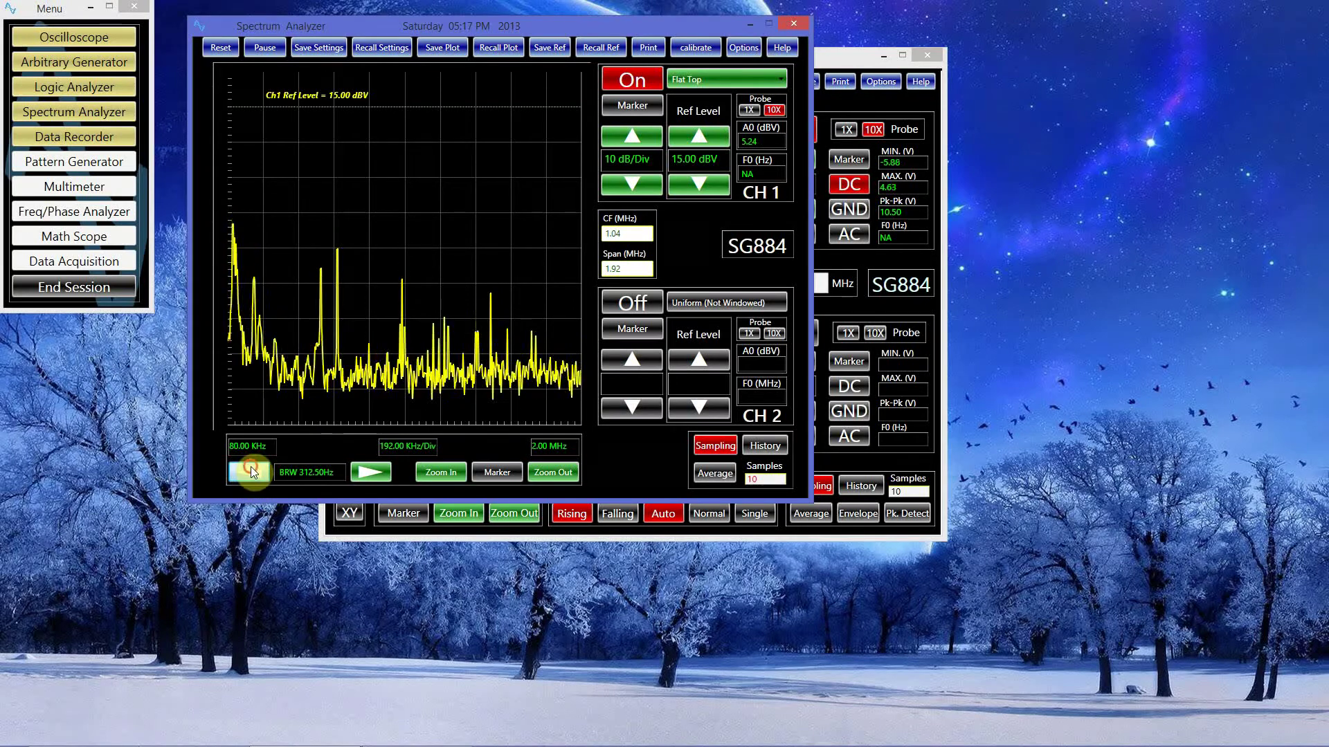
pyautogui.click(251, 467)
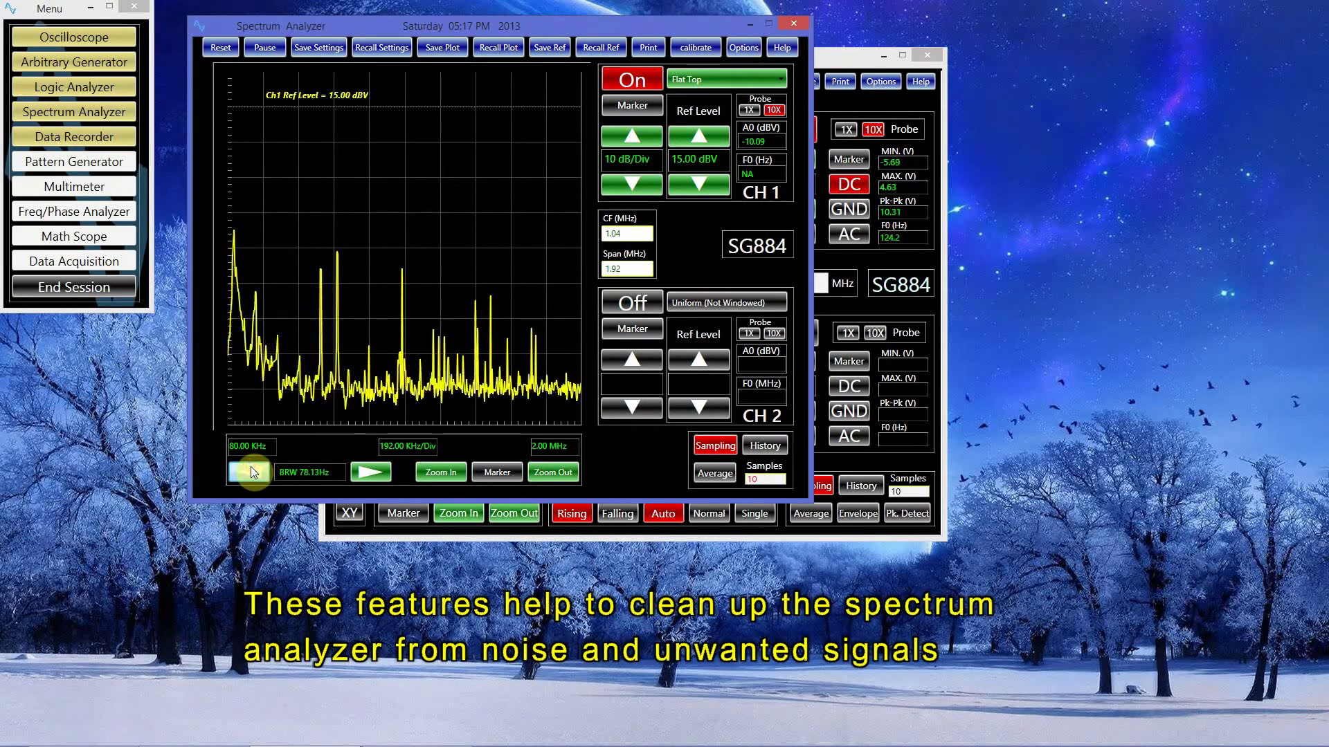
pyautogui.click(250, 466)
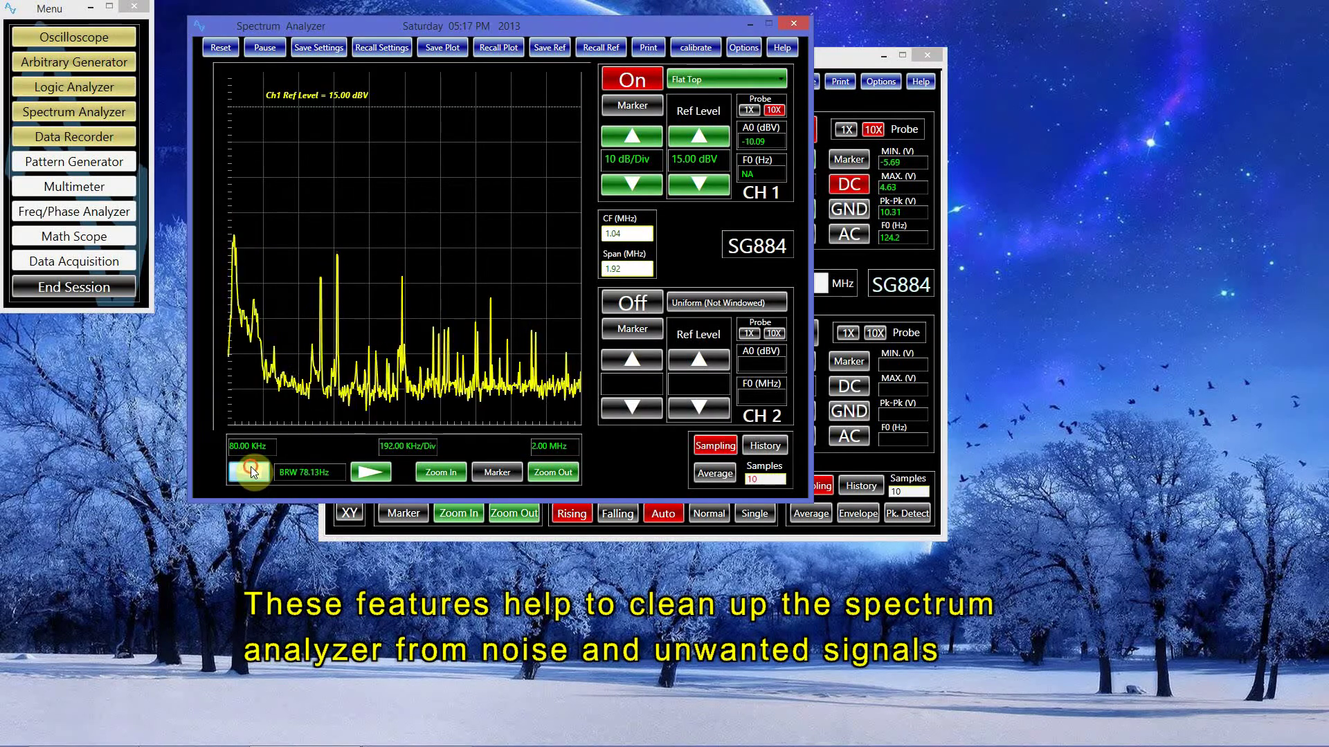
pyautogui.click(706, 473)
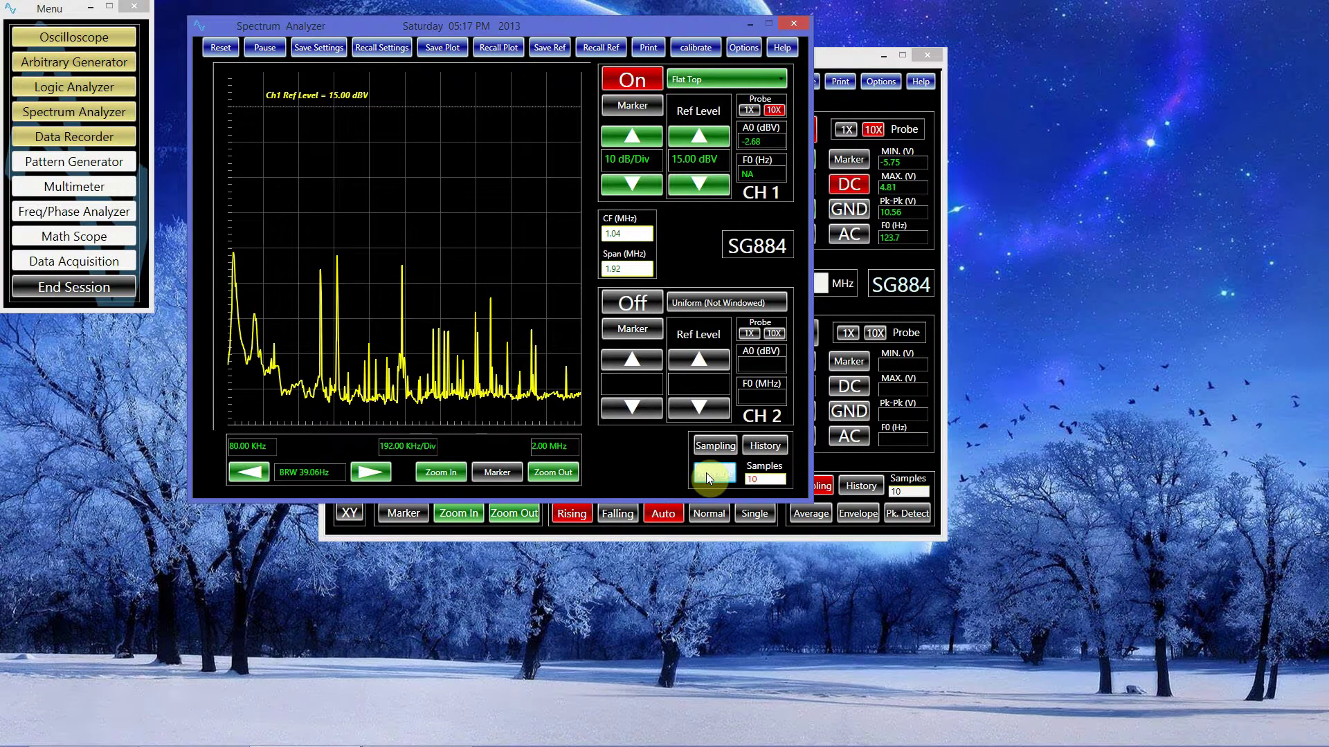
# Step: Move the spectrum window left and bring up Chrome's Massachusetts radio station list
pyautogui.moveTo(659, 25); pyautogui.dragTo(529, 62)
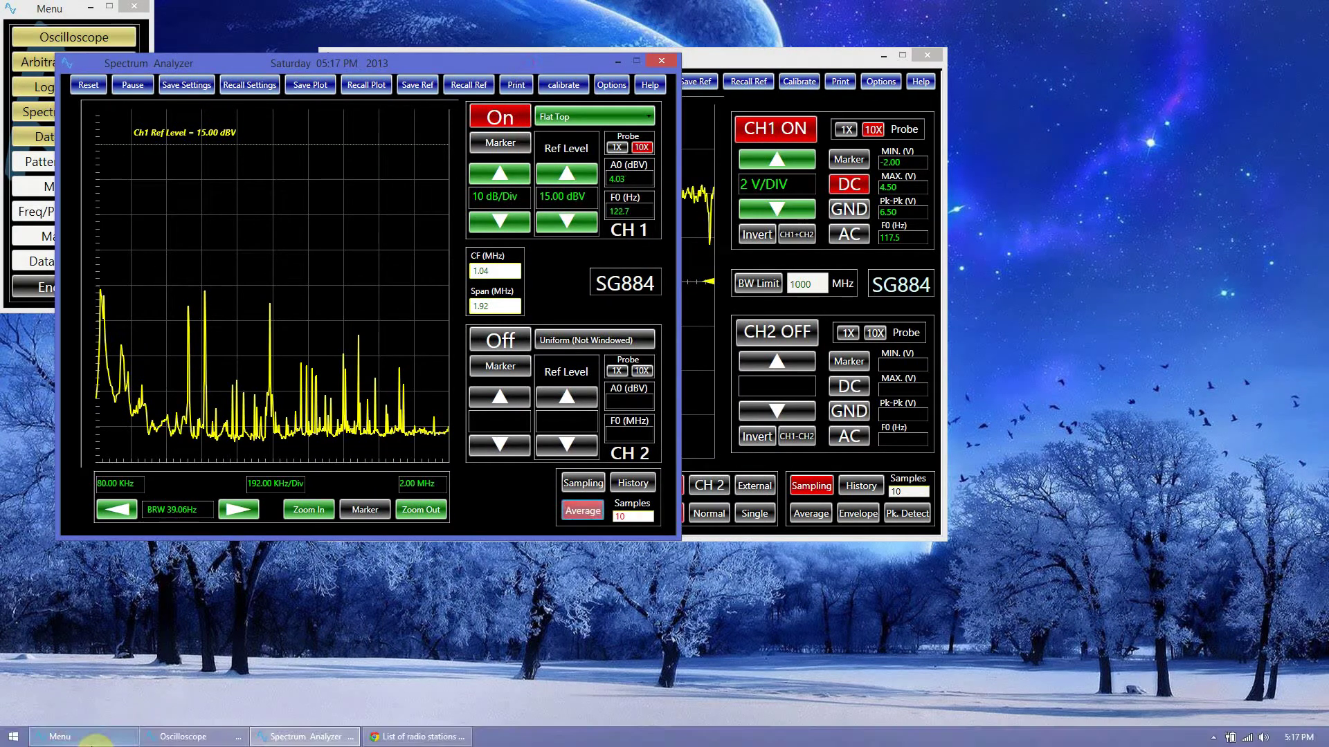
pyautogui.click(415, 738)
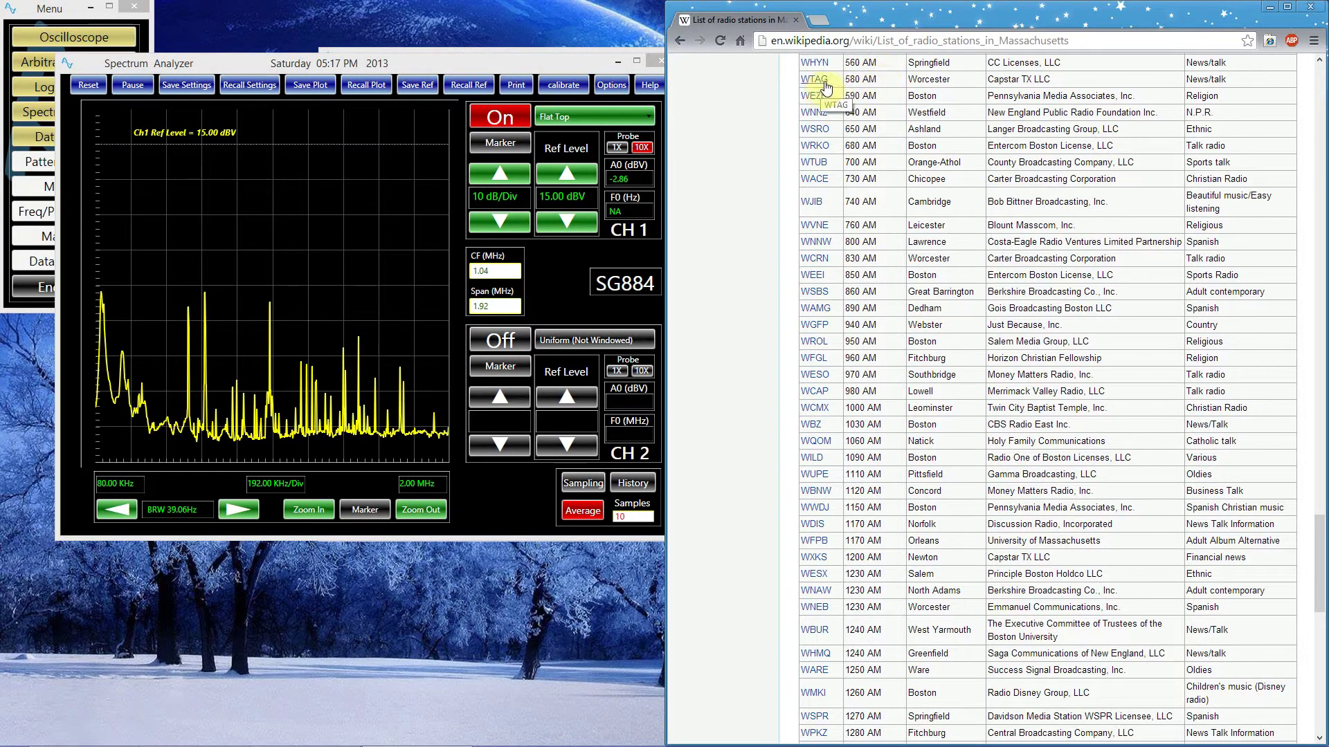
# Step: Highlight WTAG 580 AM Worcester and measure the spectrum peak near 670 kHz
pyautogui.moveTo(869, 79); pyautogui.dragTo(951, 83)
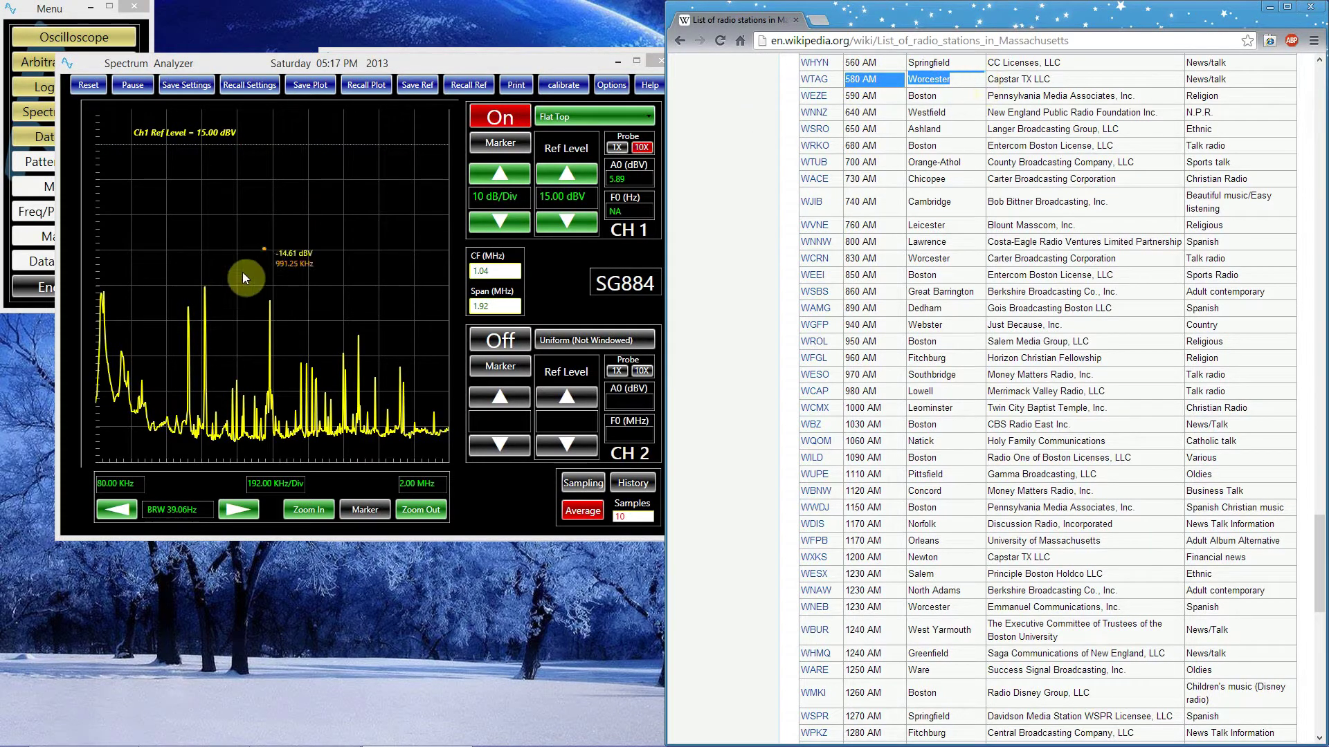
pyautogui.moveTo(205, 294); pyautogui.dragTo(204, 288)
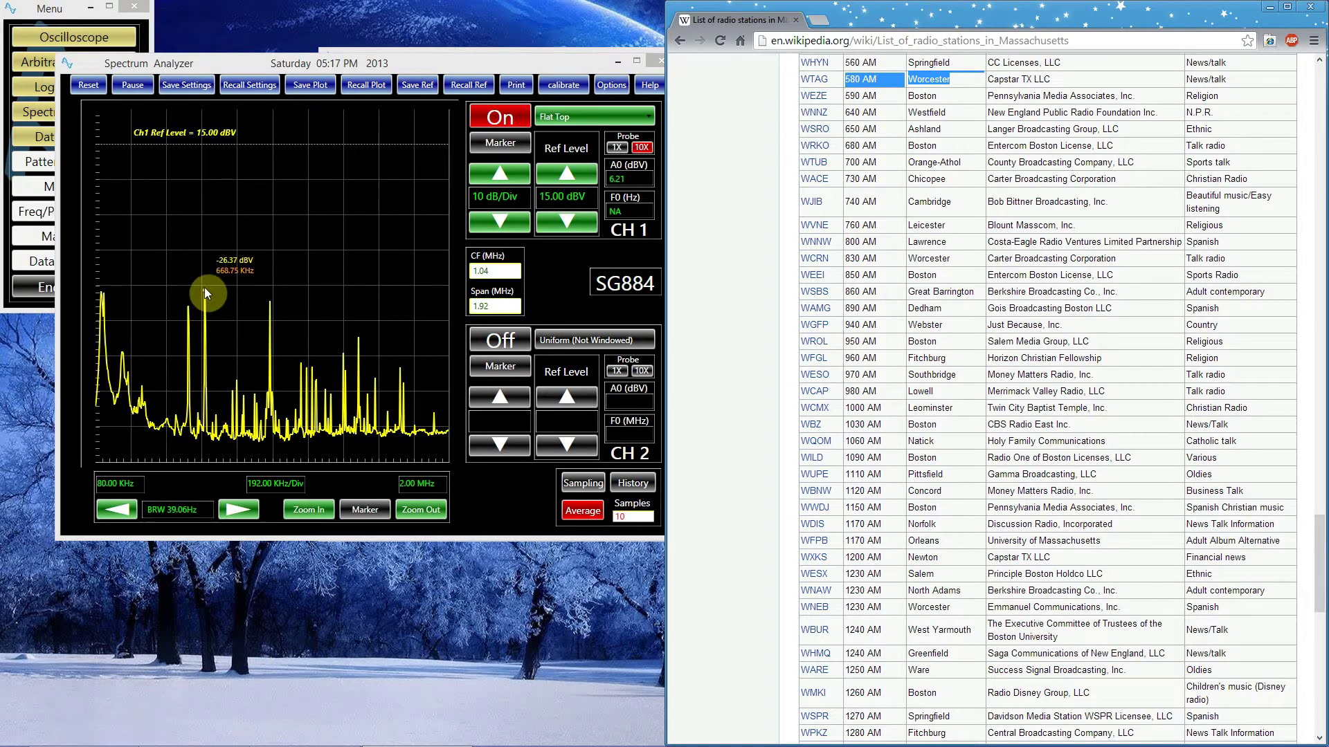
pyautogui.moveTo(204, 288); pyautogui.dragTo(320, 245)
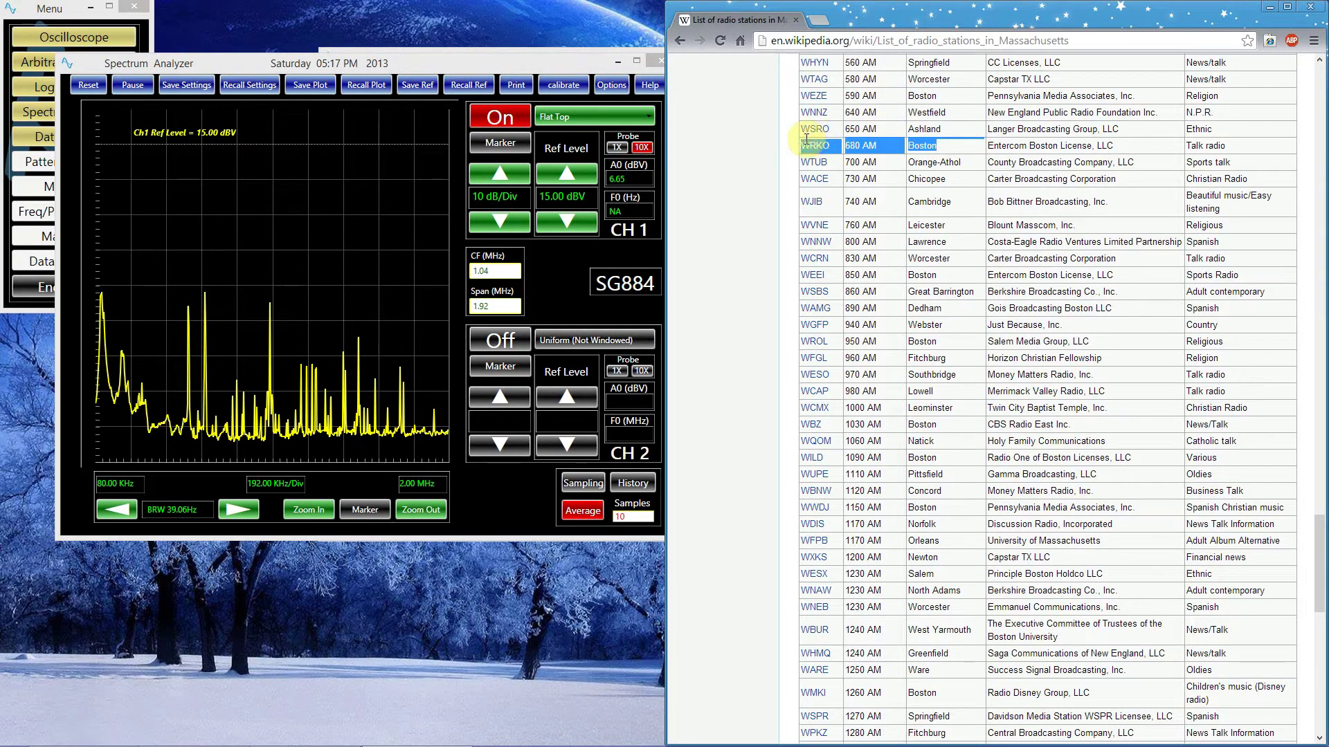
# Step: Highlight WRKO 680 AM, mark the 1.03 MHz peak, and highlight WBZ 1030 AM
pyautogui.moveTo(804, 138); pyautogui.dragTo(805, 139)
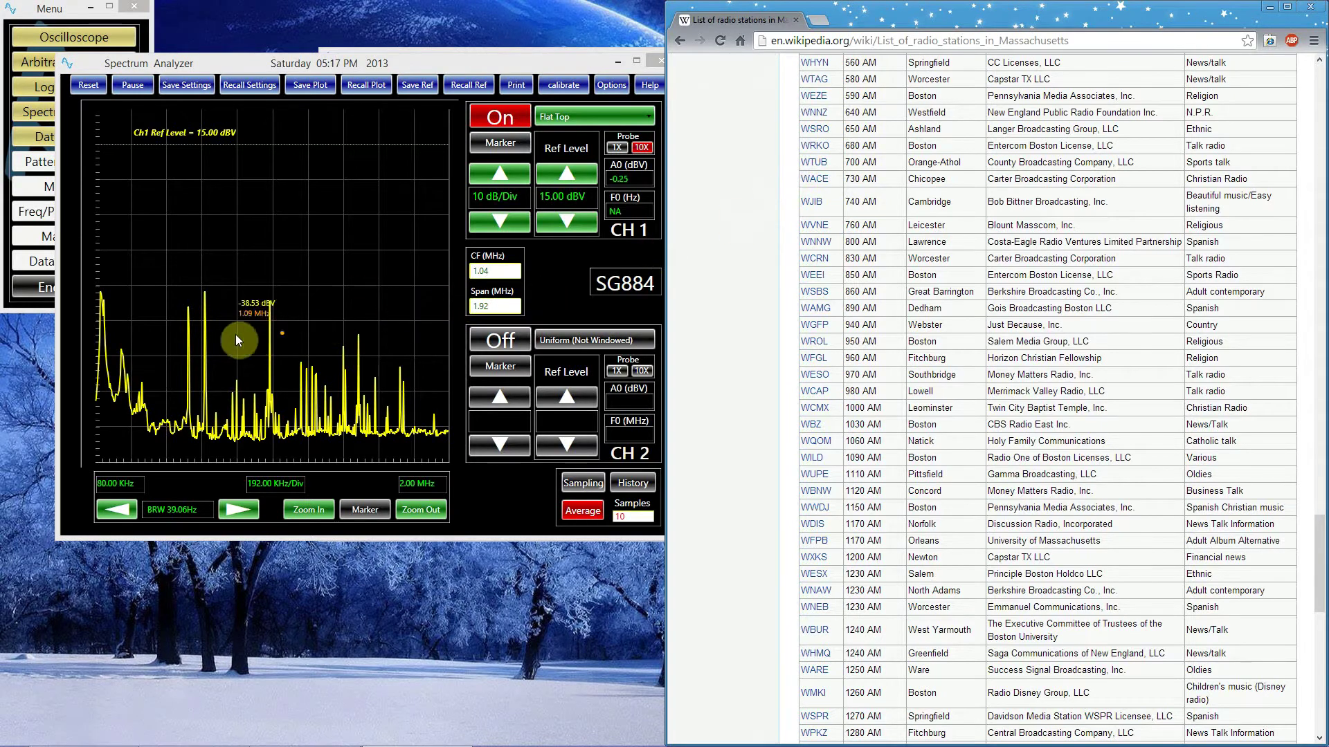
pyautogui.click(266, 303)
pyautogui.moveTo(268, 300); pyautogui.dragTo(270, 298)
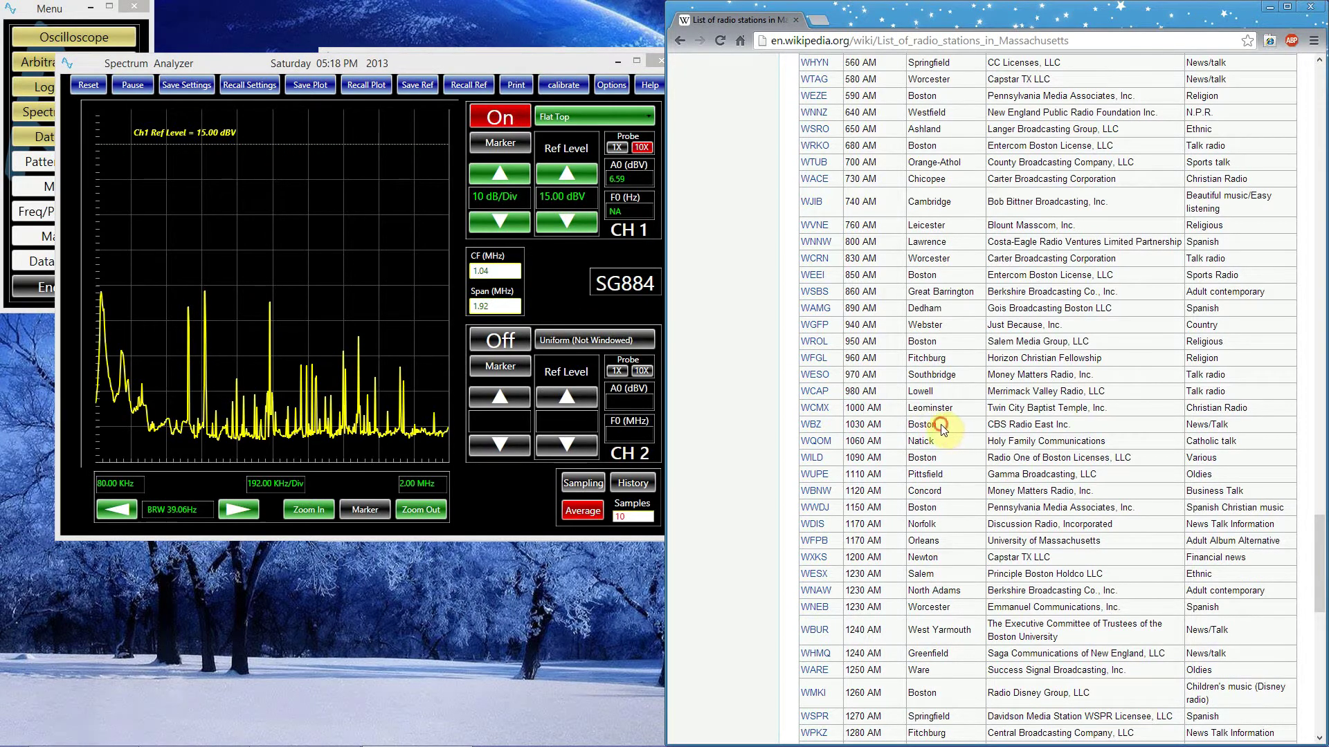
pyautogui.moveTo(941, 427); pyautogui.dragTo(830, 425)
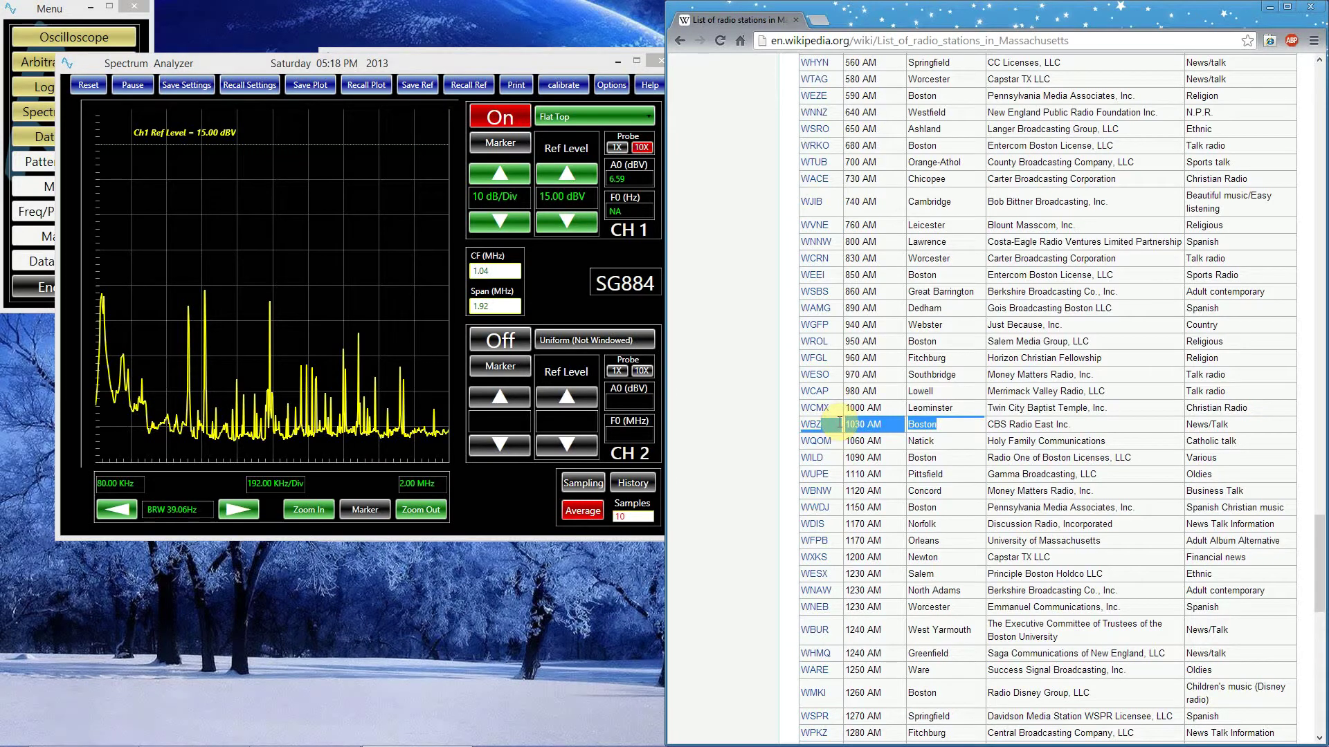